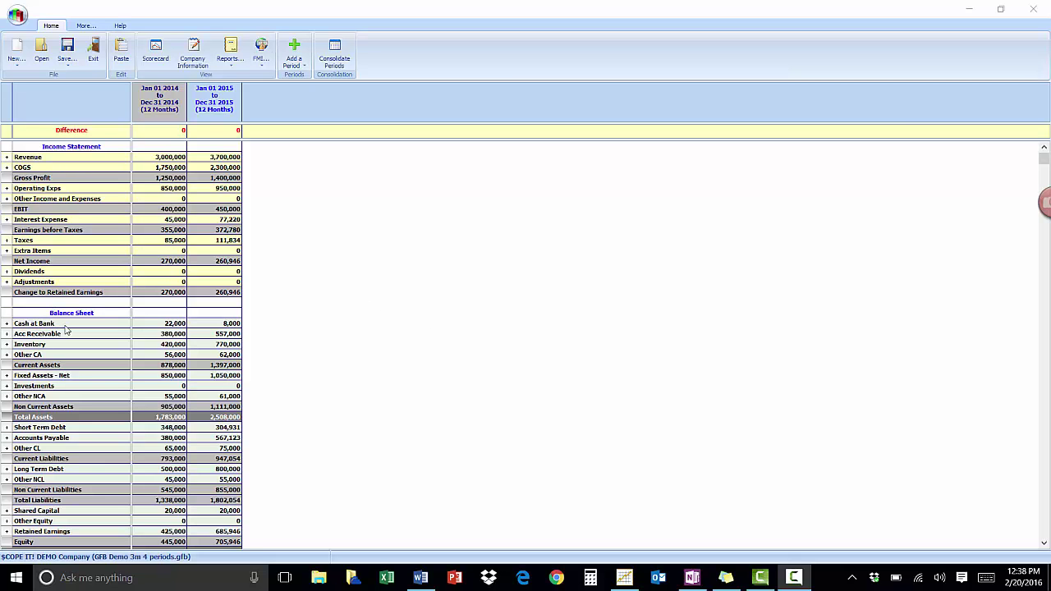
- Select the 2015 period and open its scorecard, showing Revenue Growth 23.33% and ROCE 24.85%
left_click(226, 109)
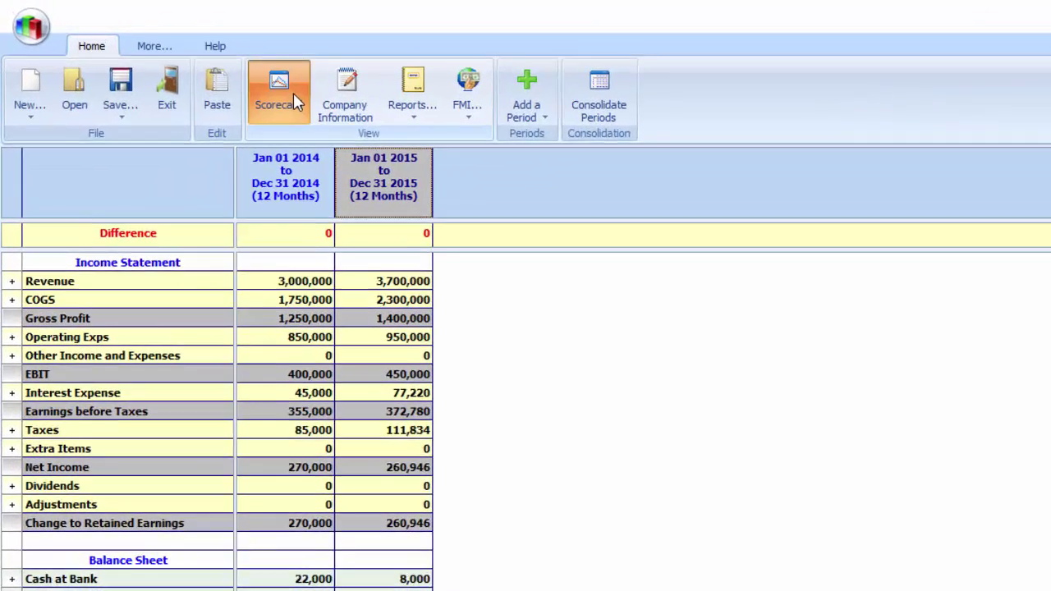
left_click(293, 92)
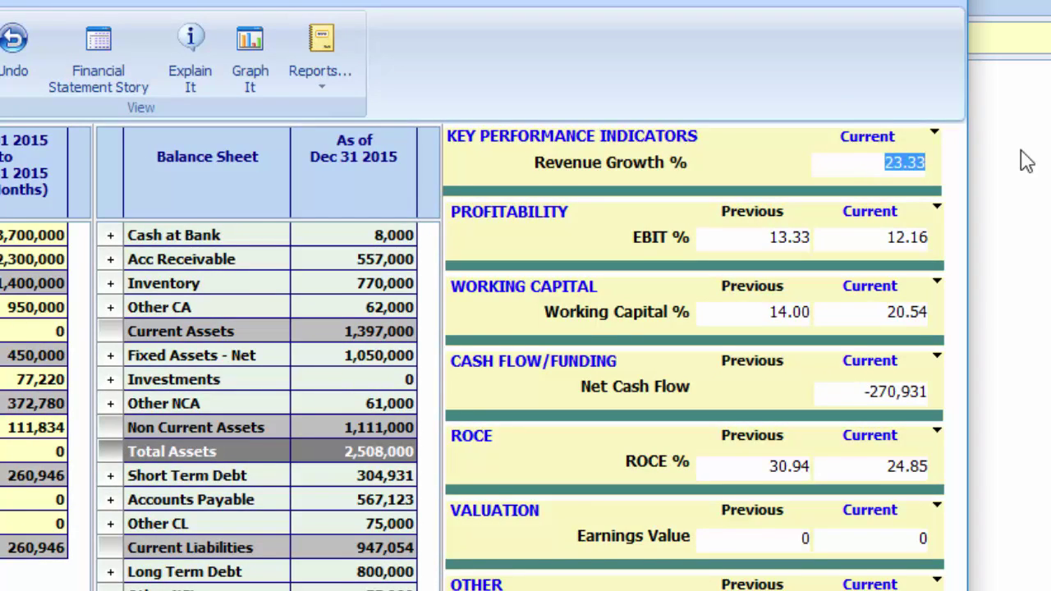
- Enter 30% as 2015 Revenue Growth so revenue recalculates to 3,900,000
type("30")
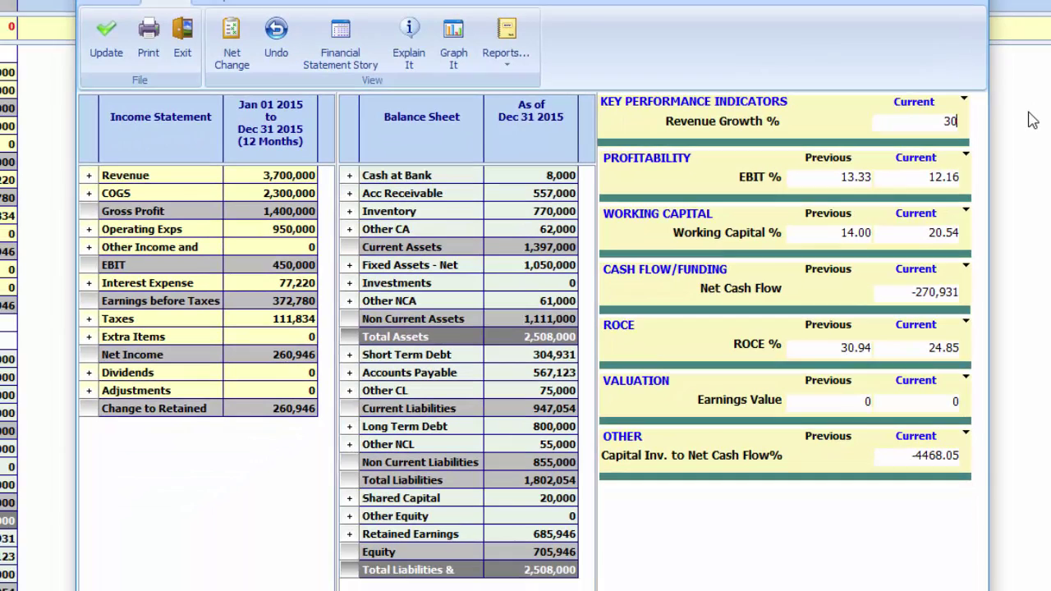
key("Return")
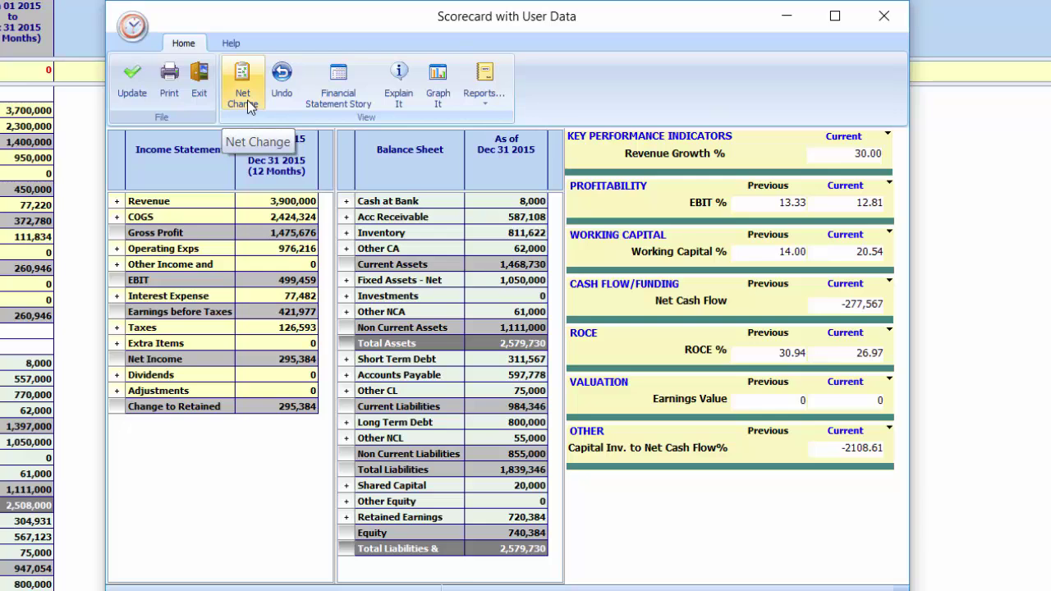
left_click(243, 92)
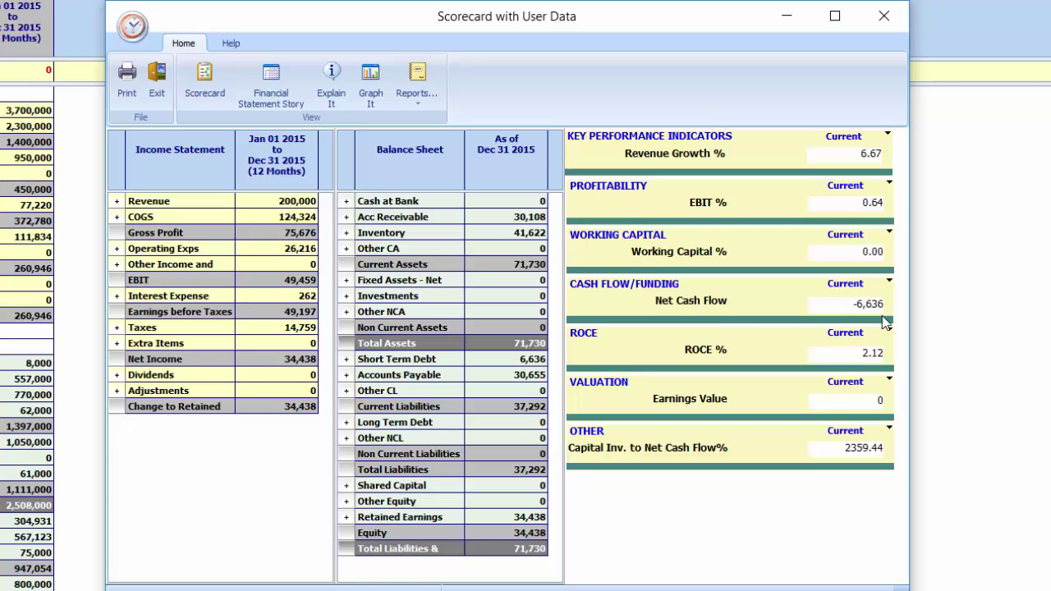
left_click(417, 103)
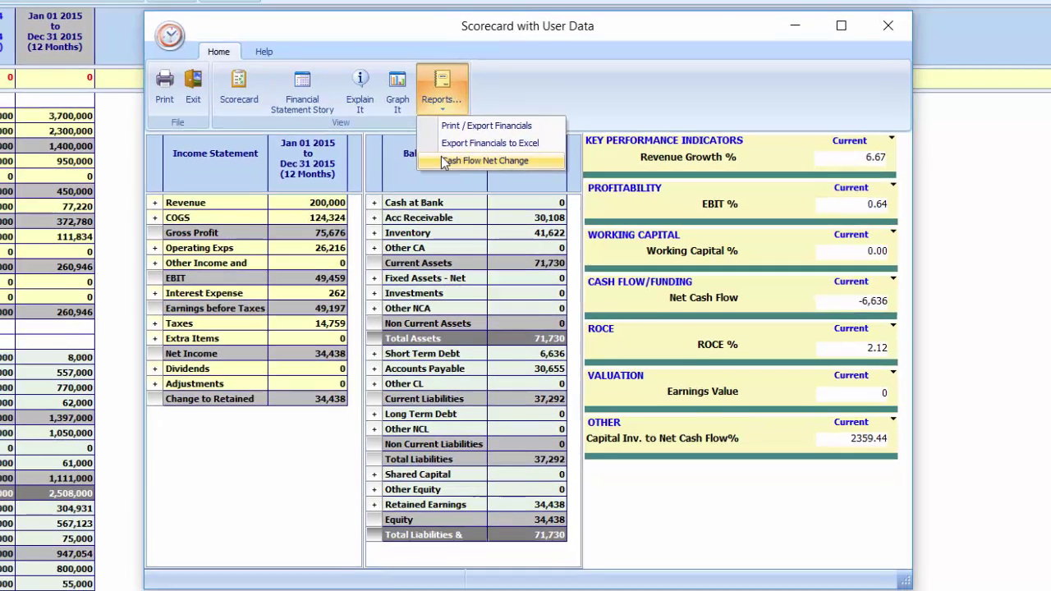
left_click(420, 157)
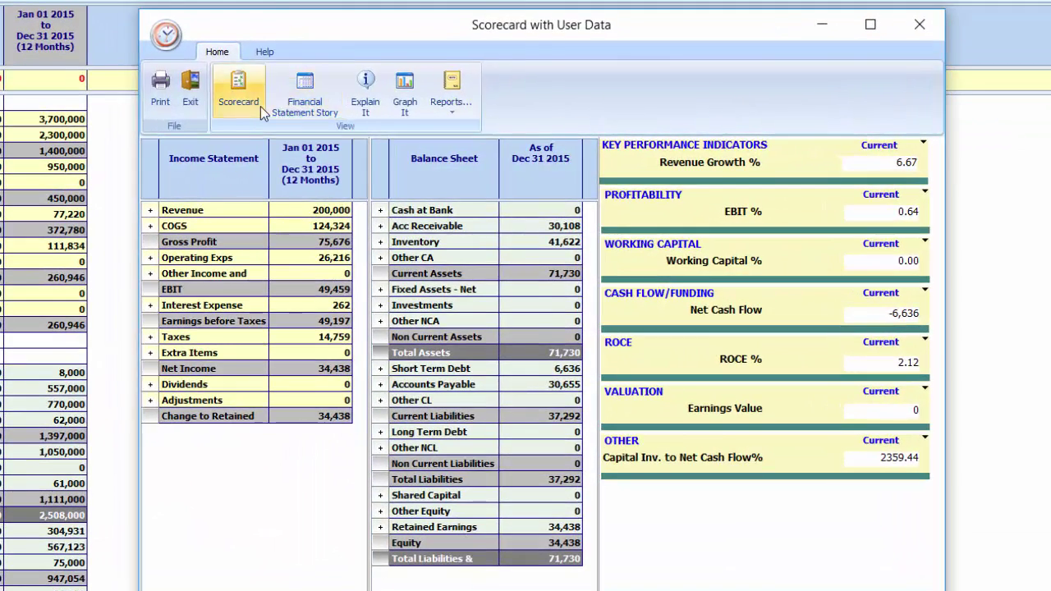
- Change the 2015 Variable COGS under Profitability to 58.33% and view the net changes
left_click(261, 106)
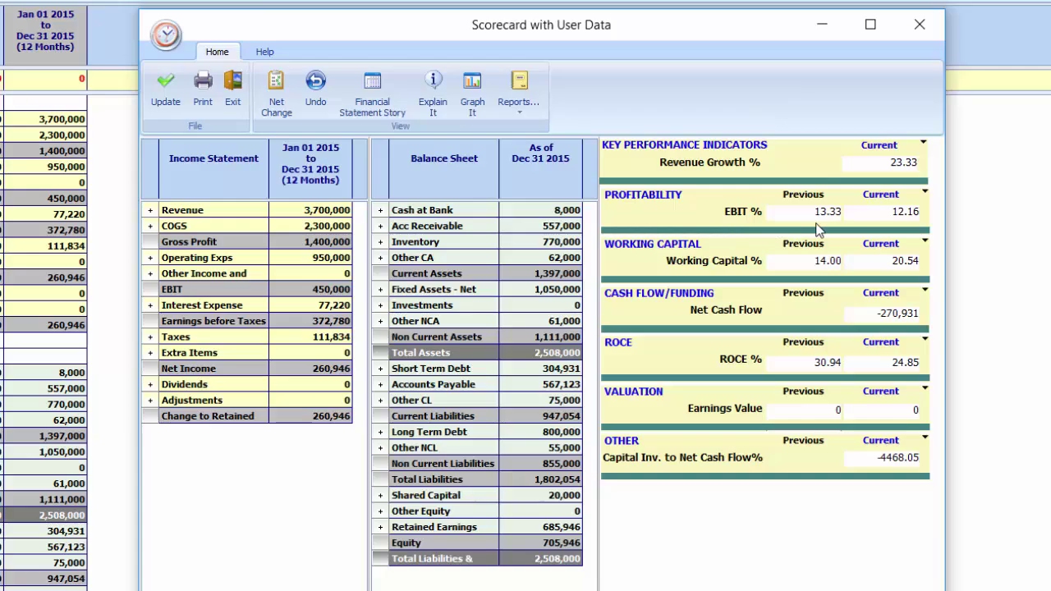
left_click(751, 209)
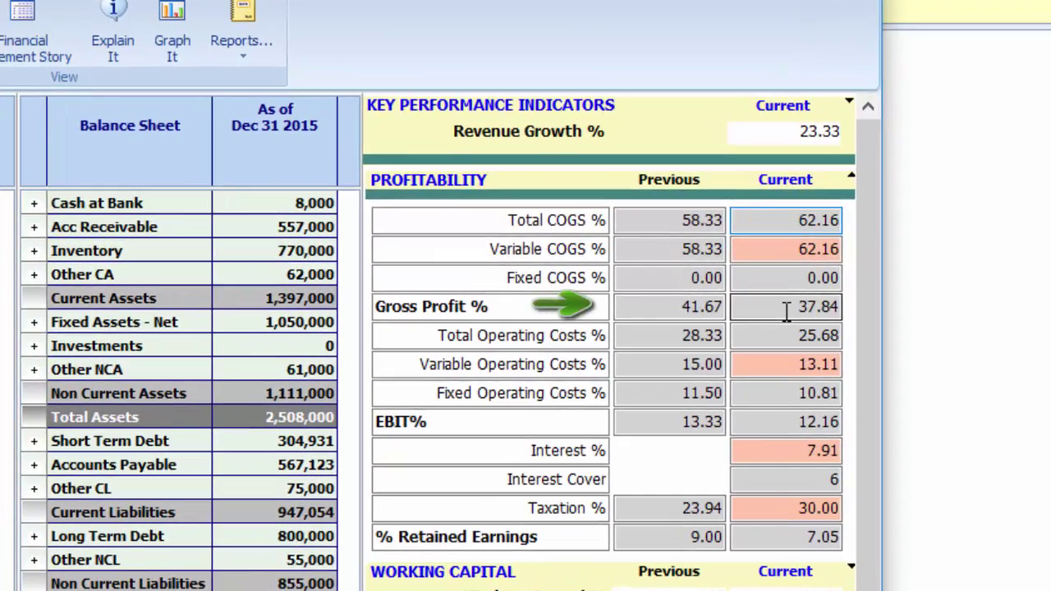
left_click_drag(732, 248, 913, 242)
type("58.33")
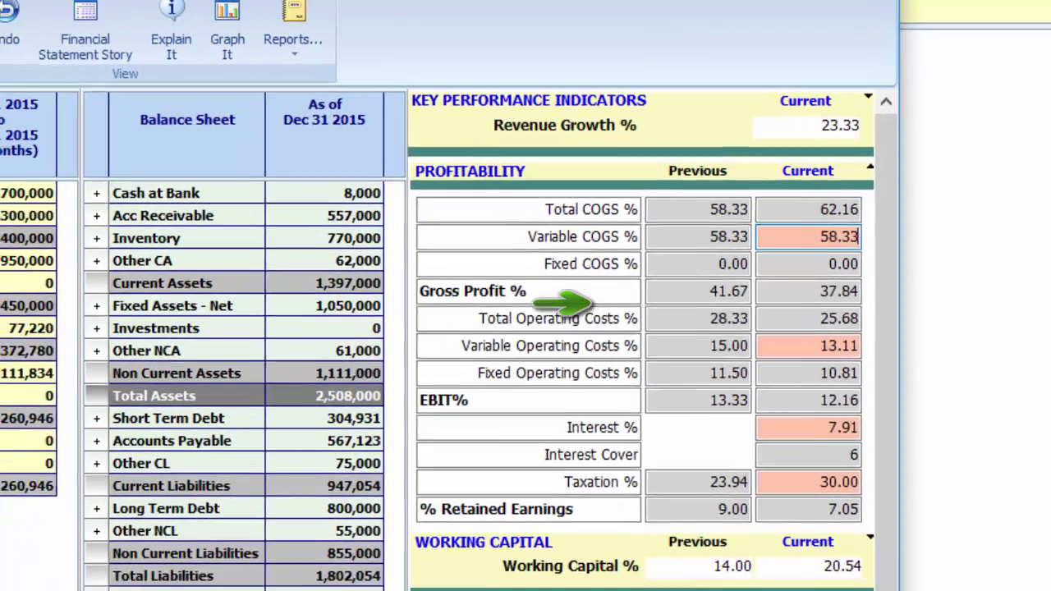
key("Tab")
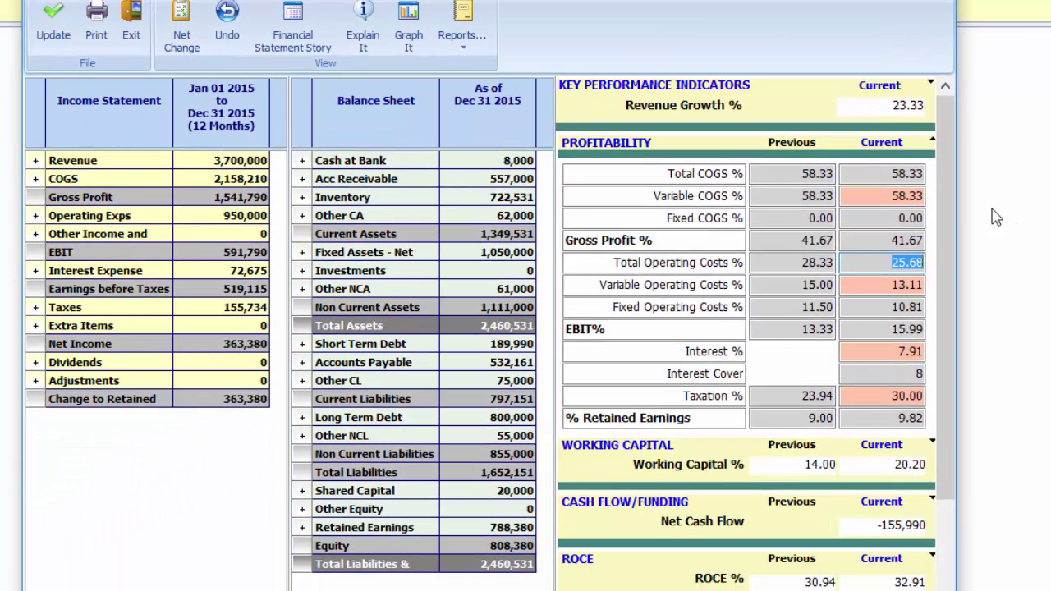
left_click(181, 35)
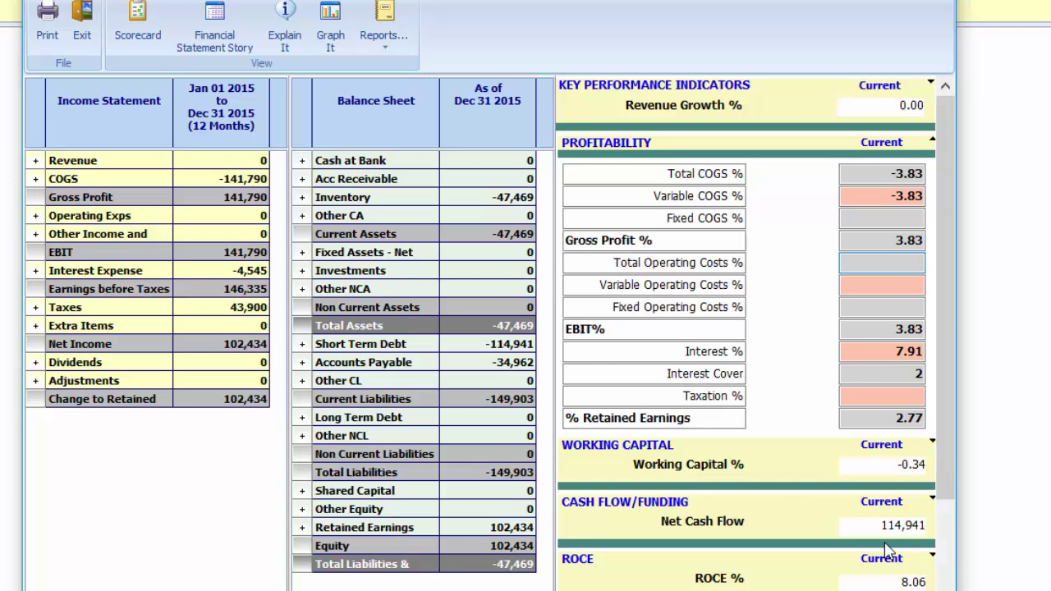
- Undo the Variable COGS change and collapse the Profitability details
left_click(138, 33)
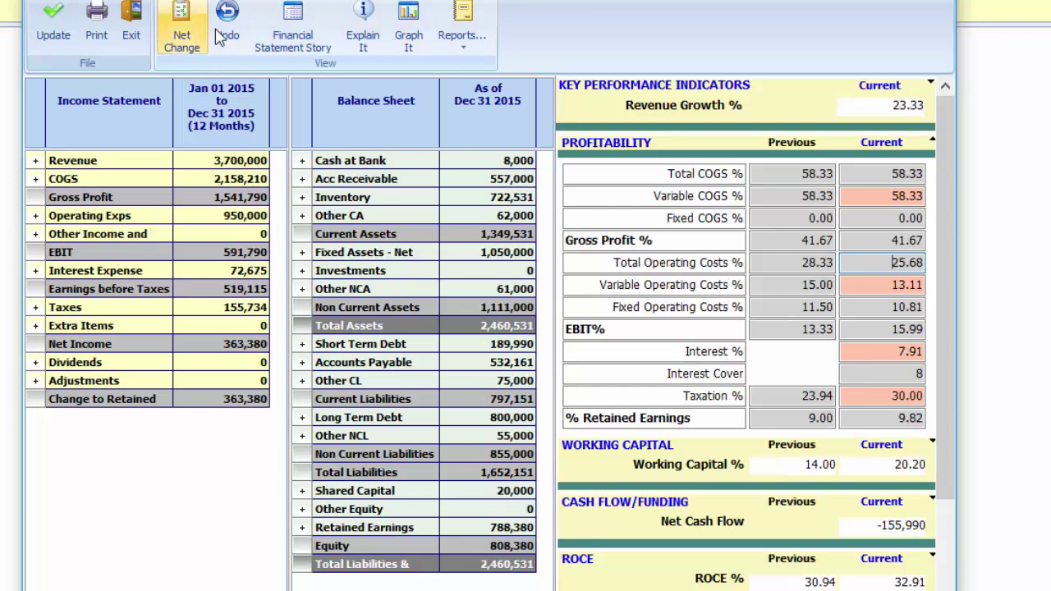
left_click(225, 33)
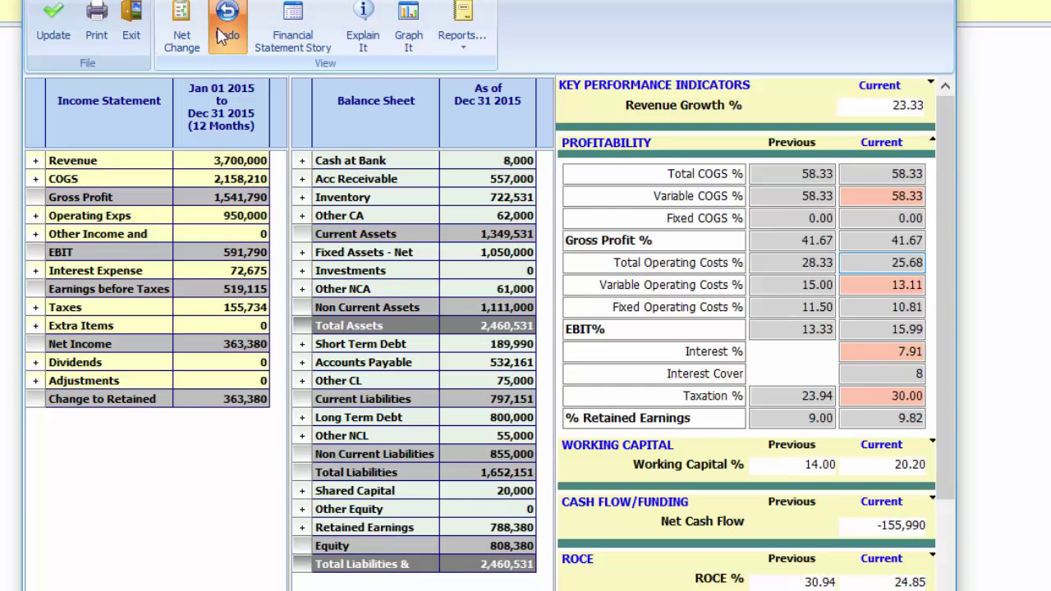
left_click(685, 142)
- Under Working Capital, set Days Receivable to 46 and view the net changes
left_click(669, 209)
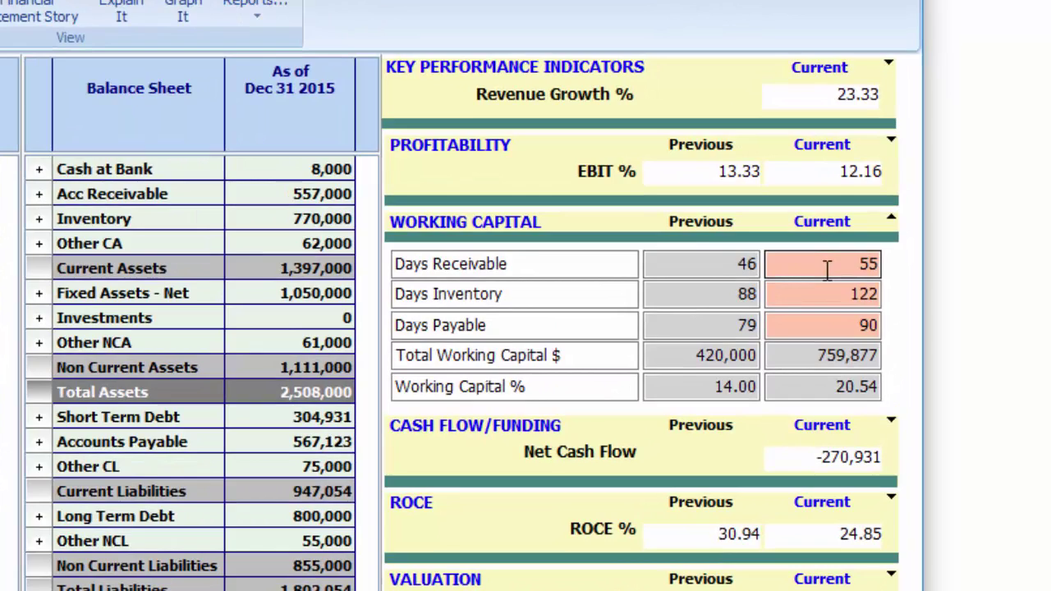
double_click(826, 269)
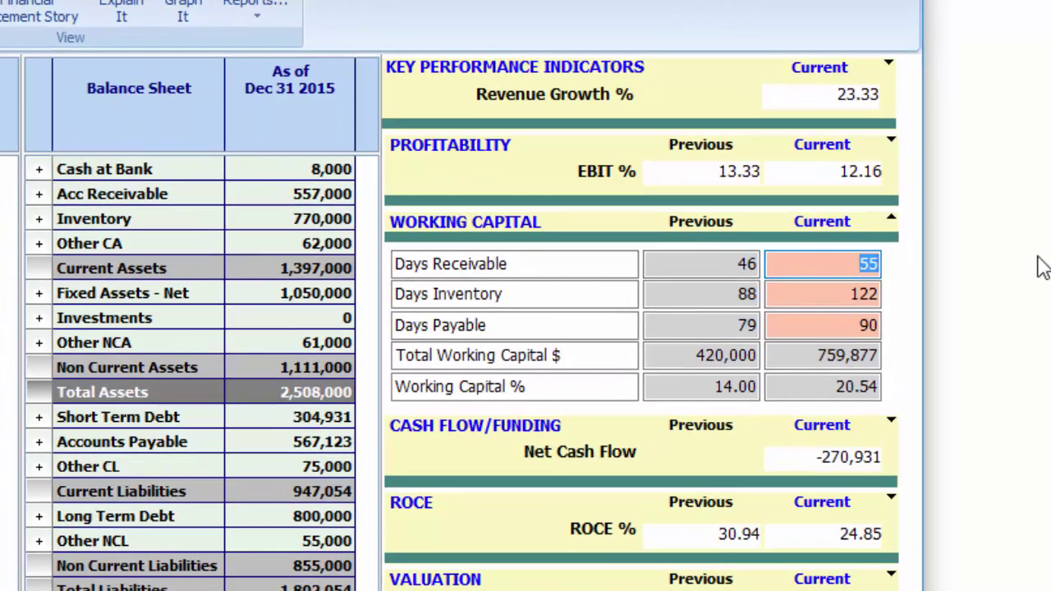
type("46")
key("Tab")
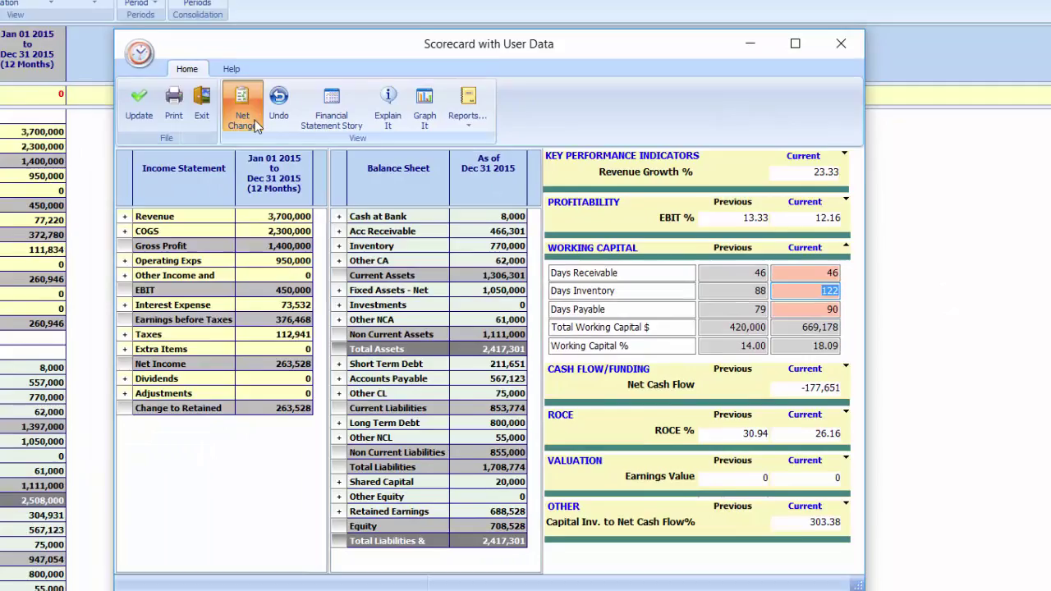
left_click(254, 120)
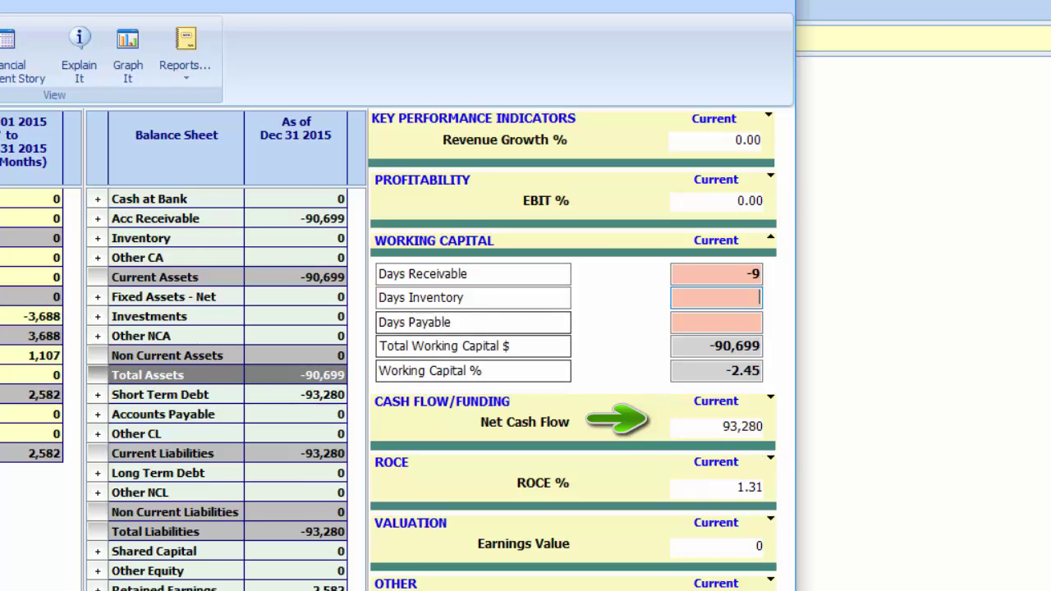
- Undo the Days Receivable change and briefly review the Cash Flow/Funding breakdown
left_click(25, 54)
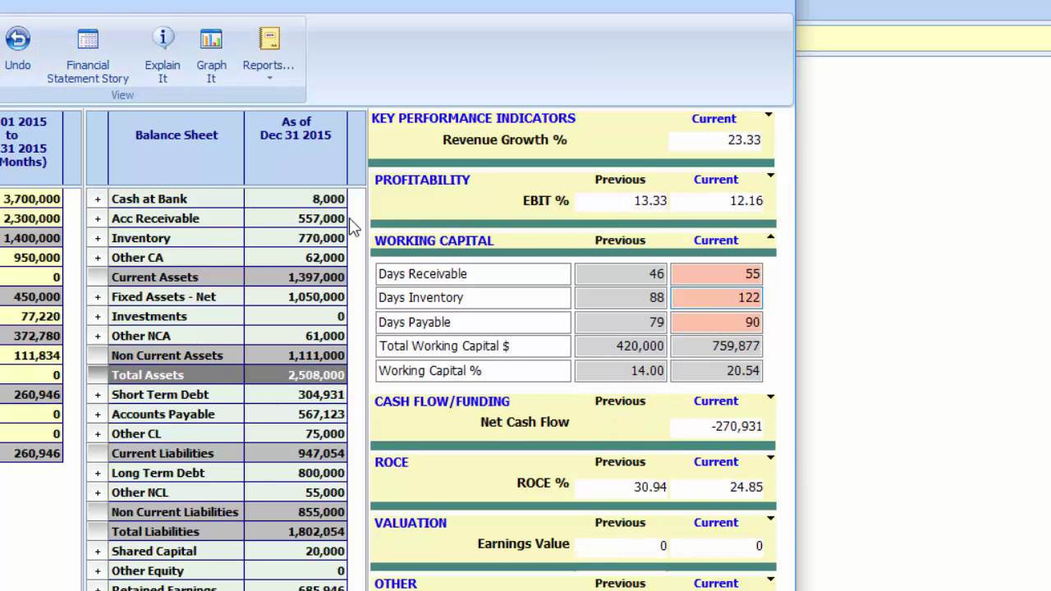
left_click(421, 238)
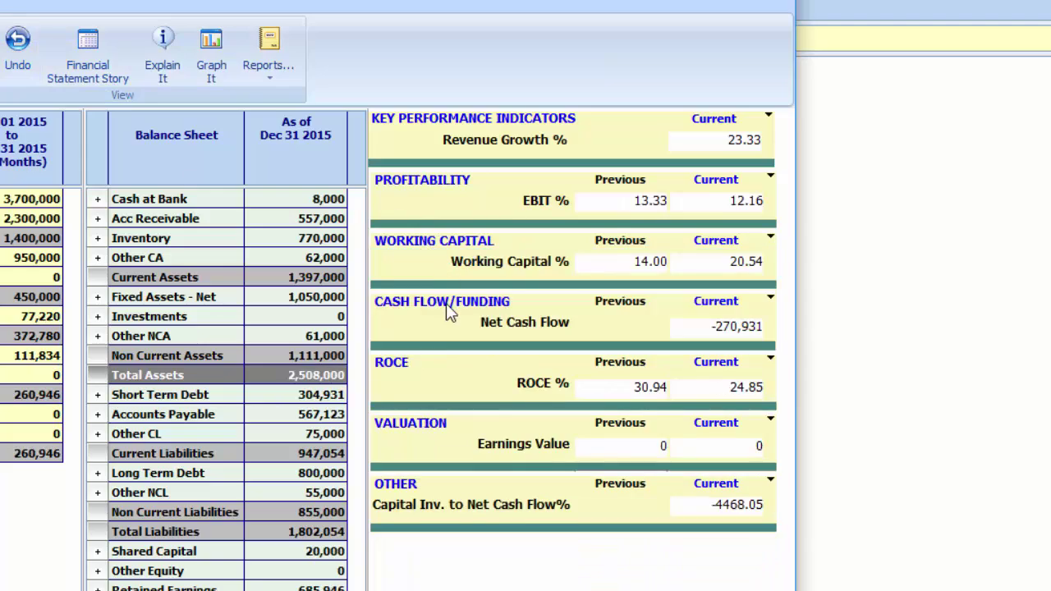
left_click(445, 302)
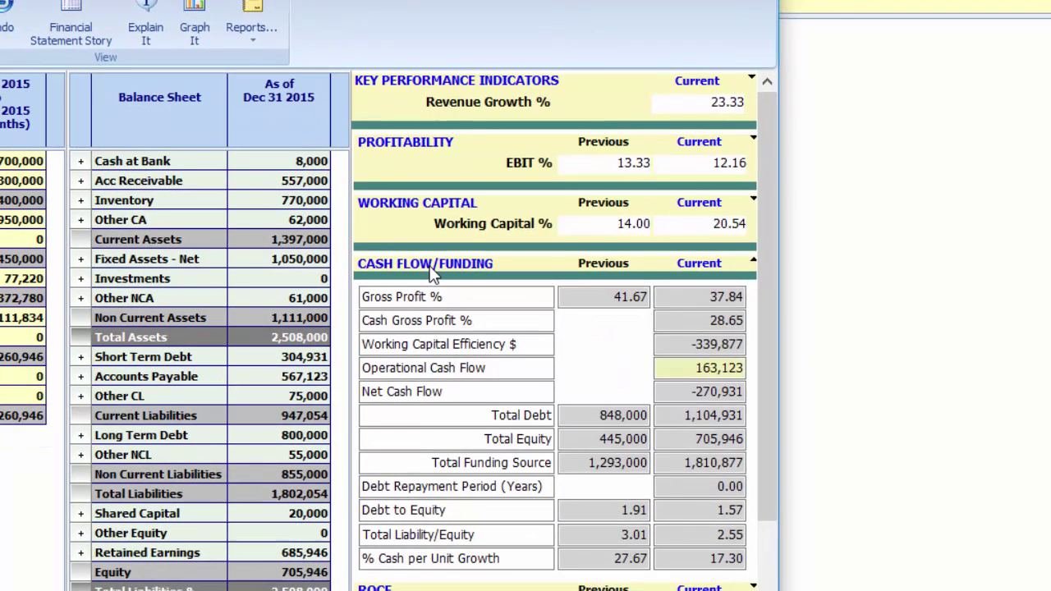
left_click(432, 269)
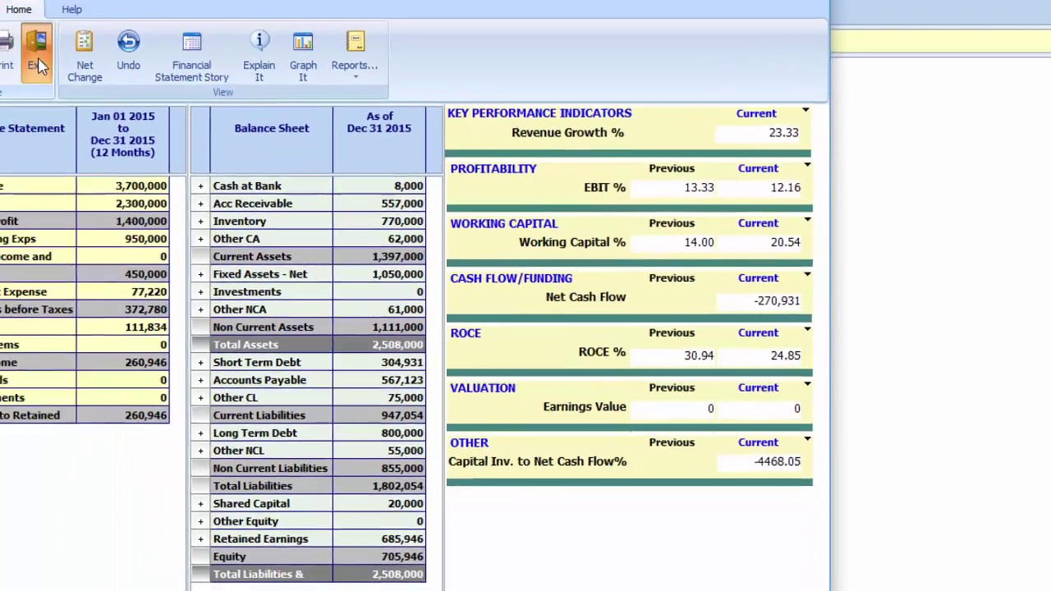
- Close the scorecard without saving, then add a 12-month 2016 budget period and launch its wizard
left_click(0, 27)
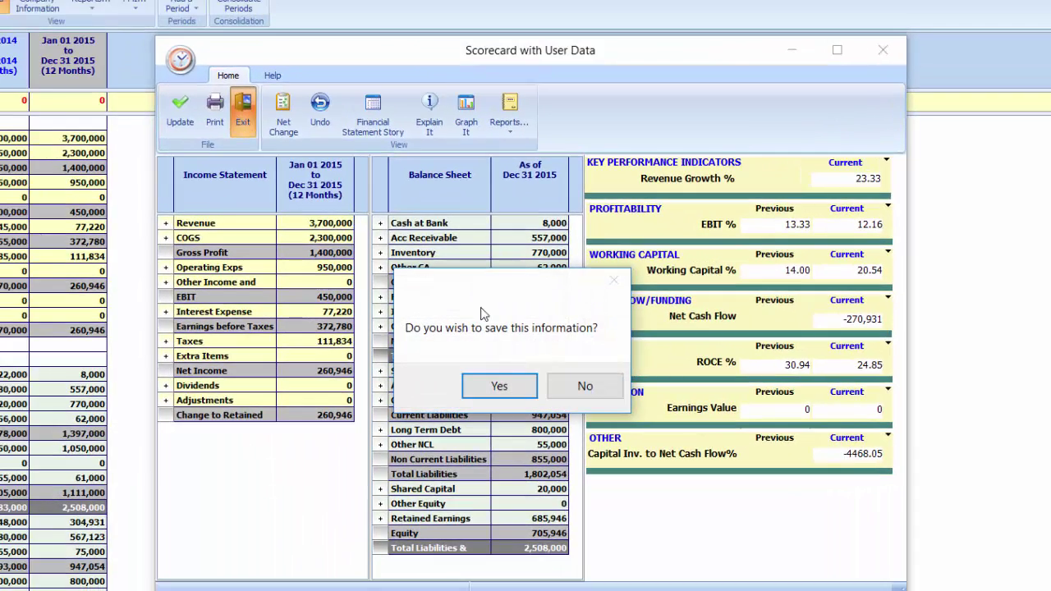
left_click(576, 387)
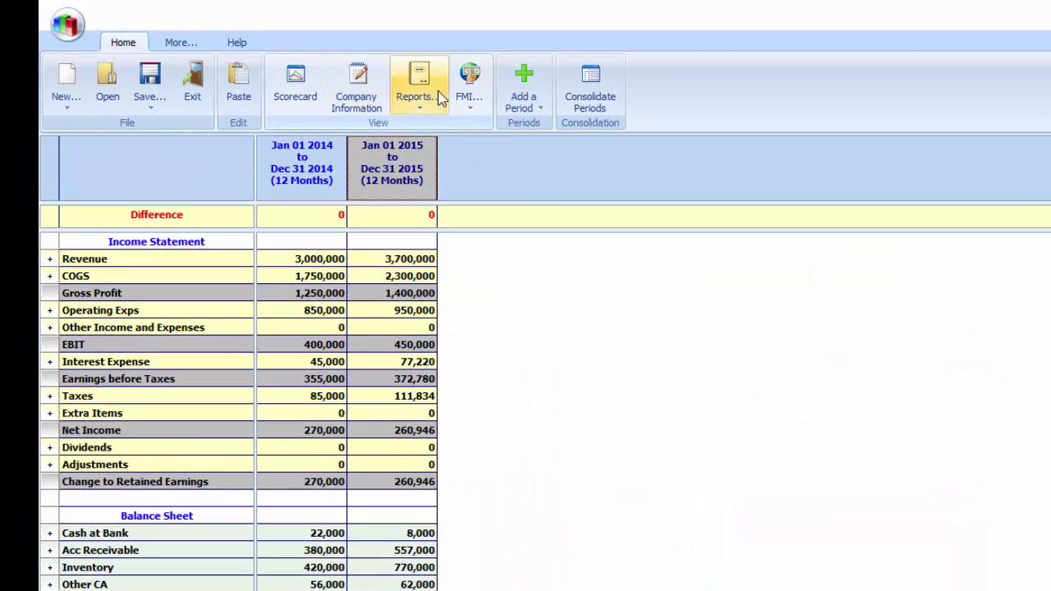
left_click(178, 4)
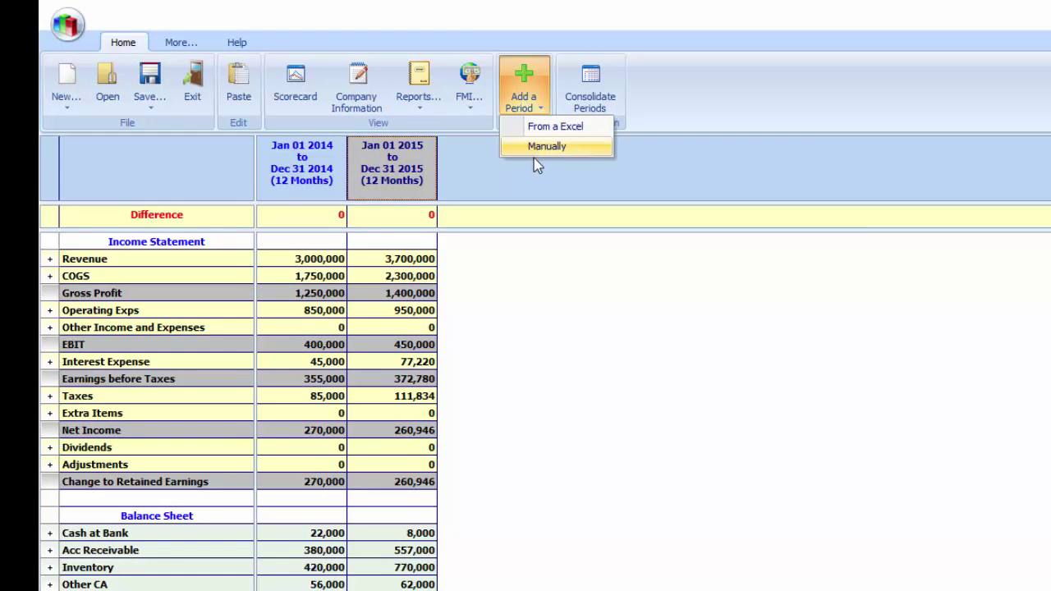
left_click(526, 144)
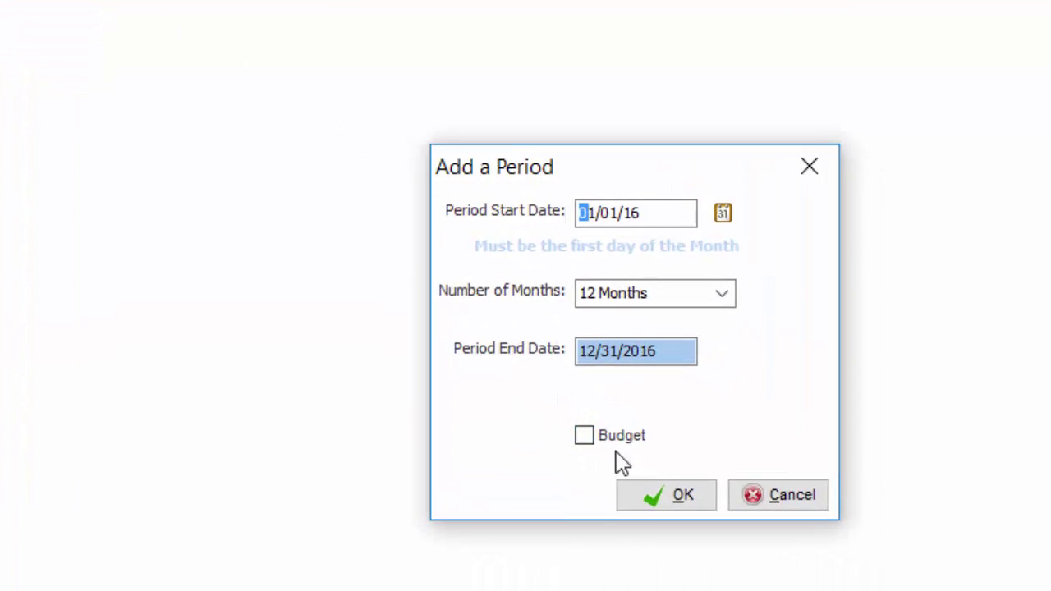
left_click(584, 436)
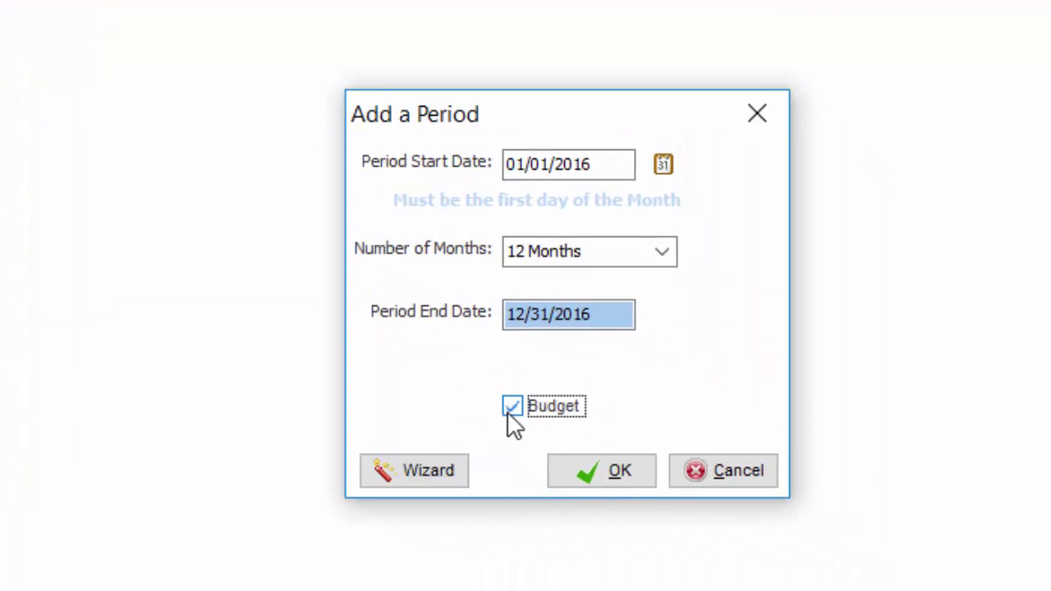
left_click(721, 294)
left_click(662, 260)
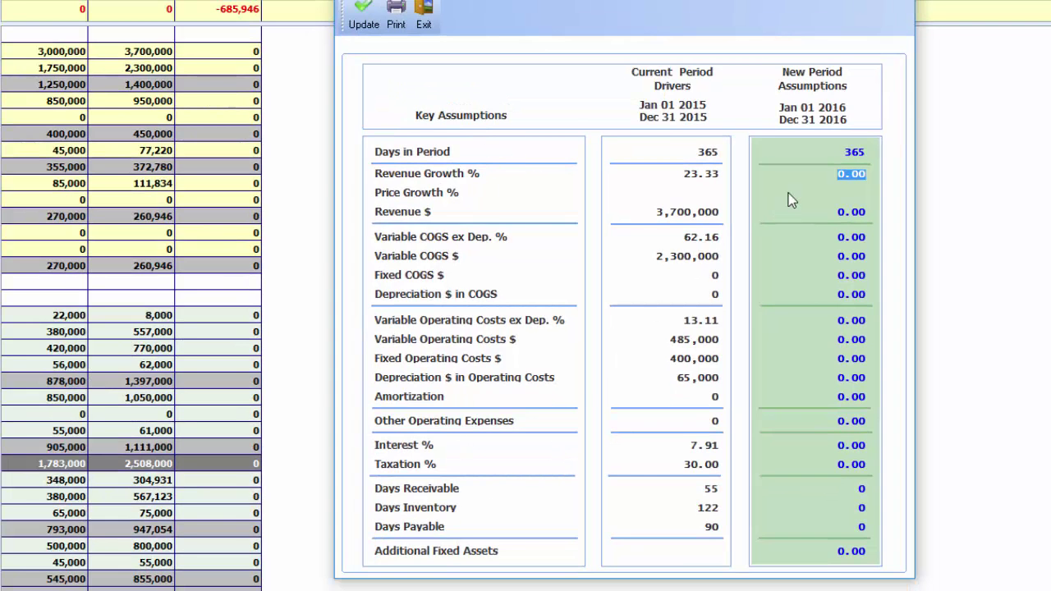
- Enter 15% revenue growth and 60% variable COGS for the 2016 budget
type("15")
key("Tab")
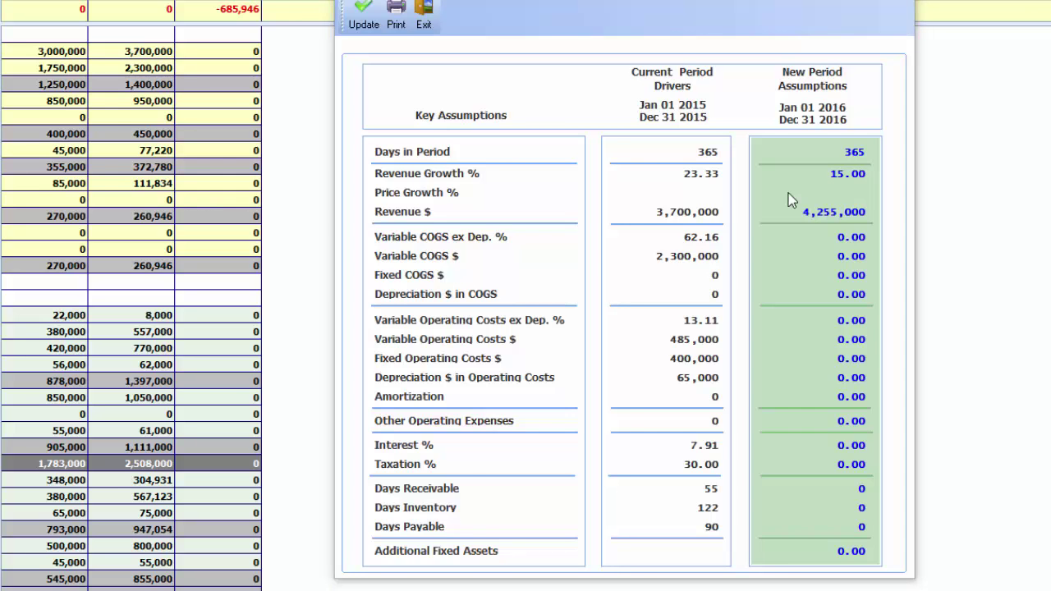
left_click(830, 239)
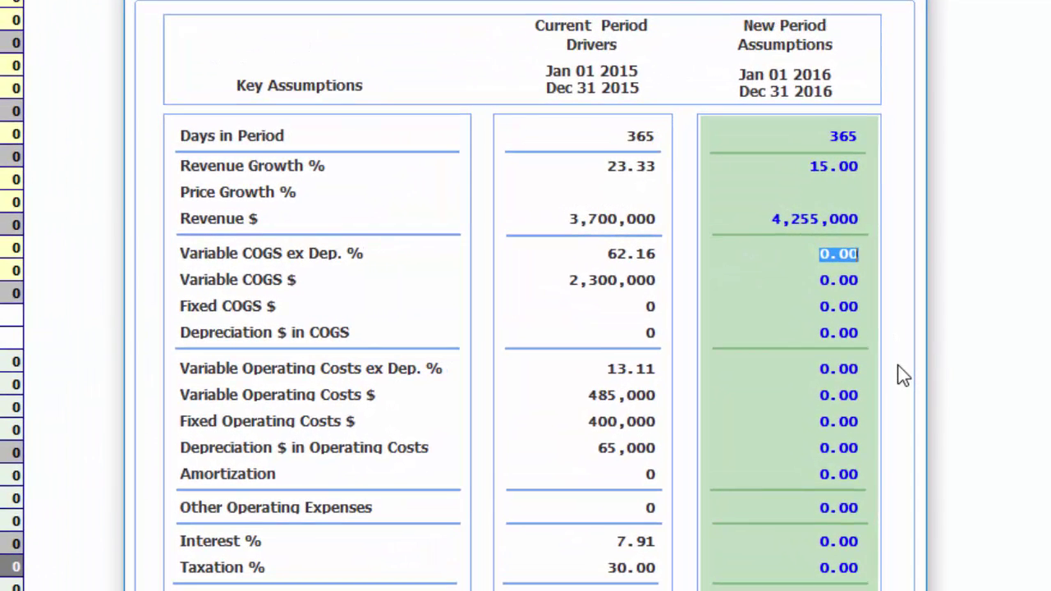
type("60")
key("Tab")
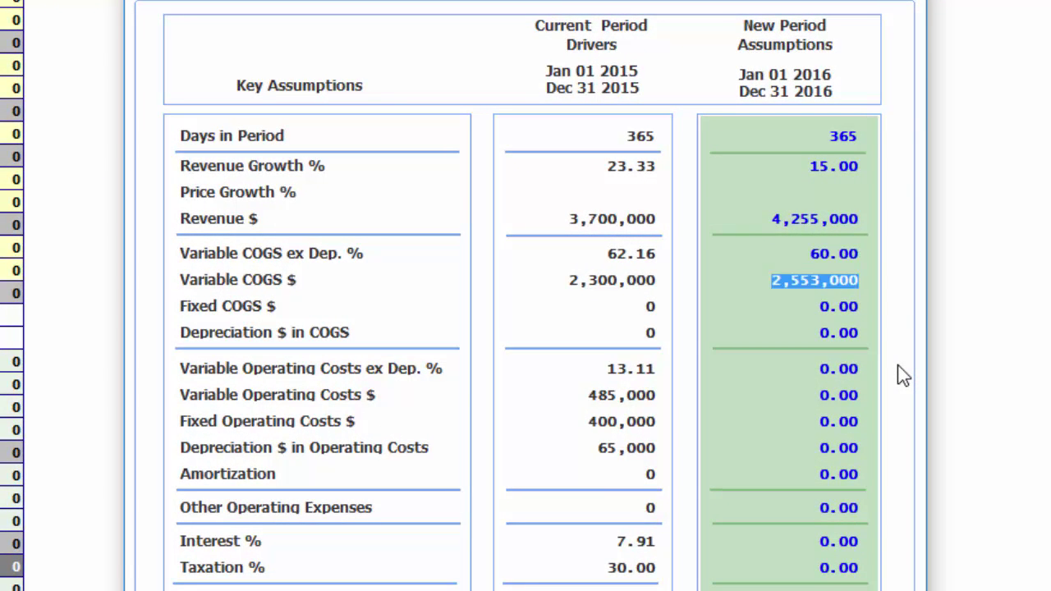
key("Tab")
- Set fixed COGS and COGS depreciation to 0, variable operating costs 13%, fixed 450,000, depreciation 70000
type("0")
key("Tab")
type("0")
key("Tab")
type("13")
key("Tab")
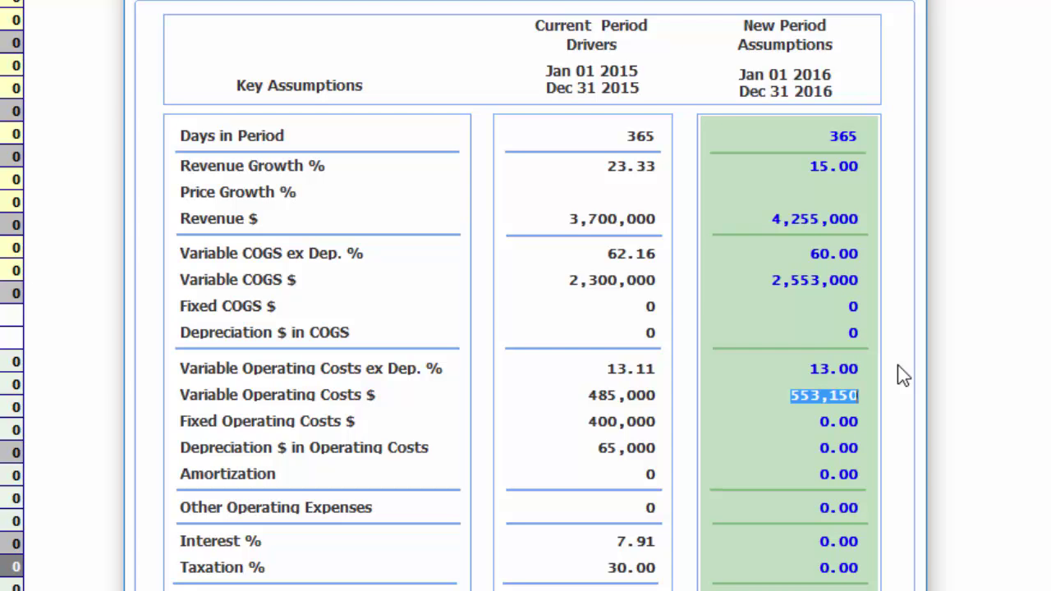
key("Tab")
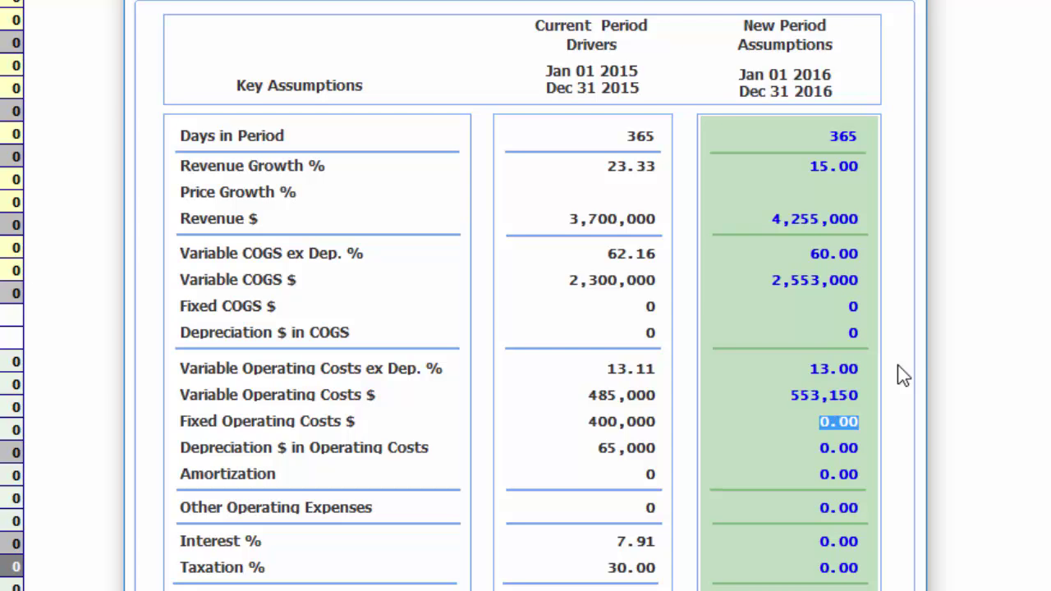
type("450,000")
key("Tab")
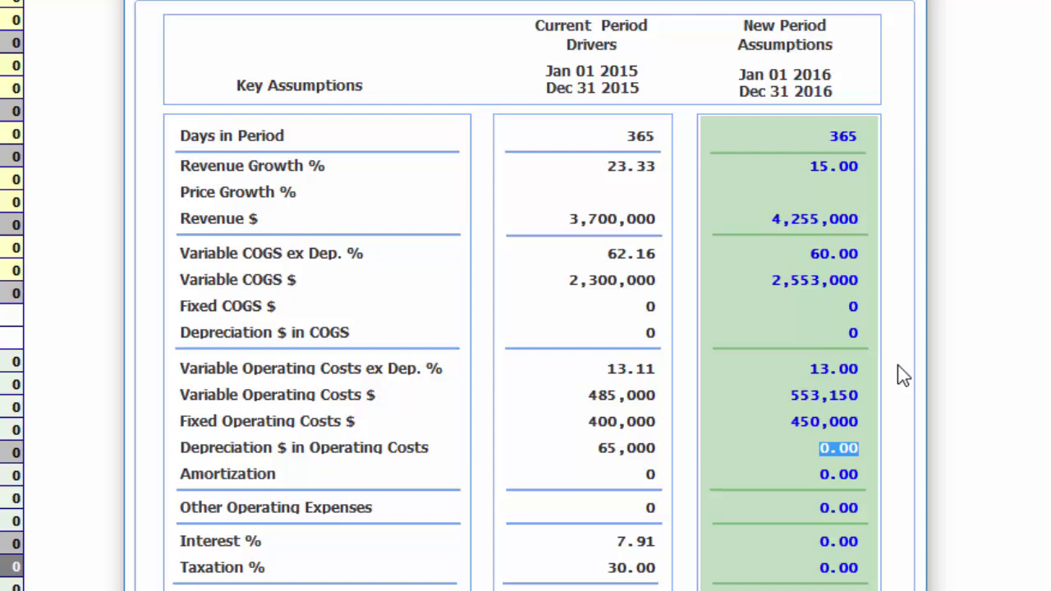
type("70000")
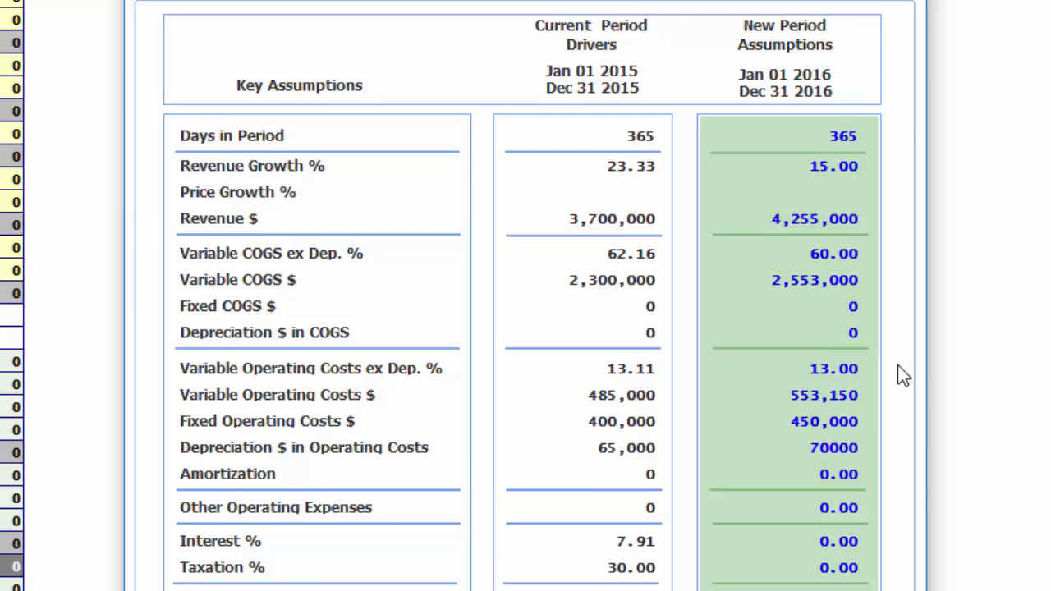
- Keep 70,000 depreciation and zero amortization, and set interest to 8% and tax to 30%
key("Tab")
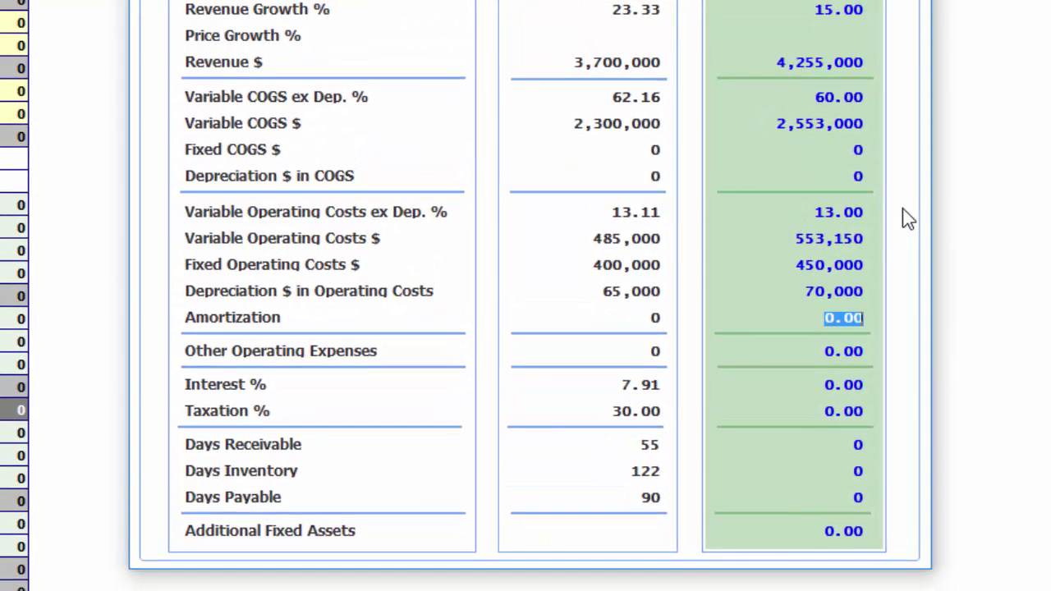
key("Tab")
key("Tab")
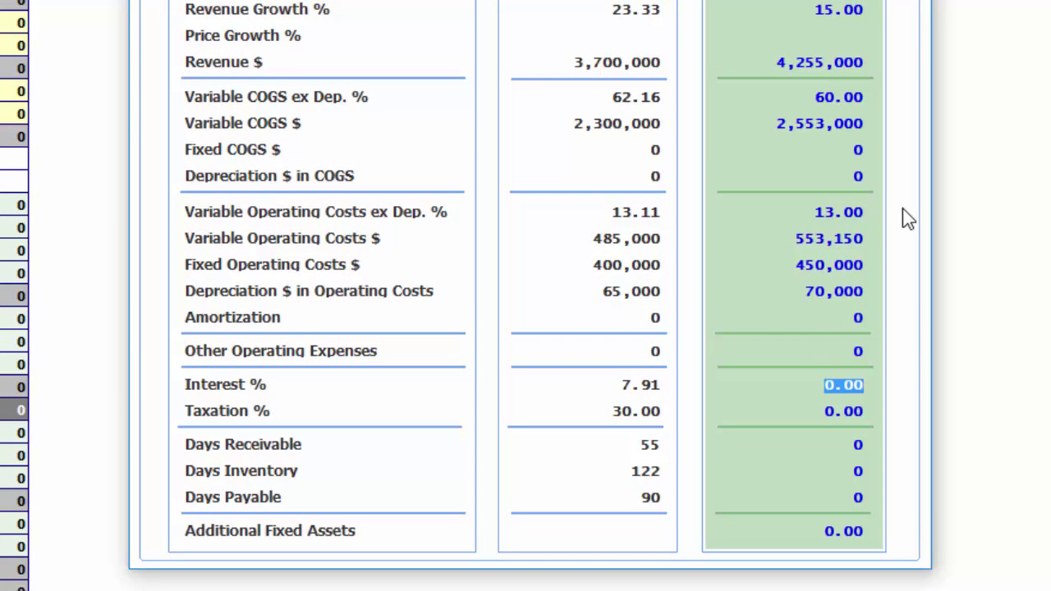
type("8")
key("Tab")
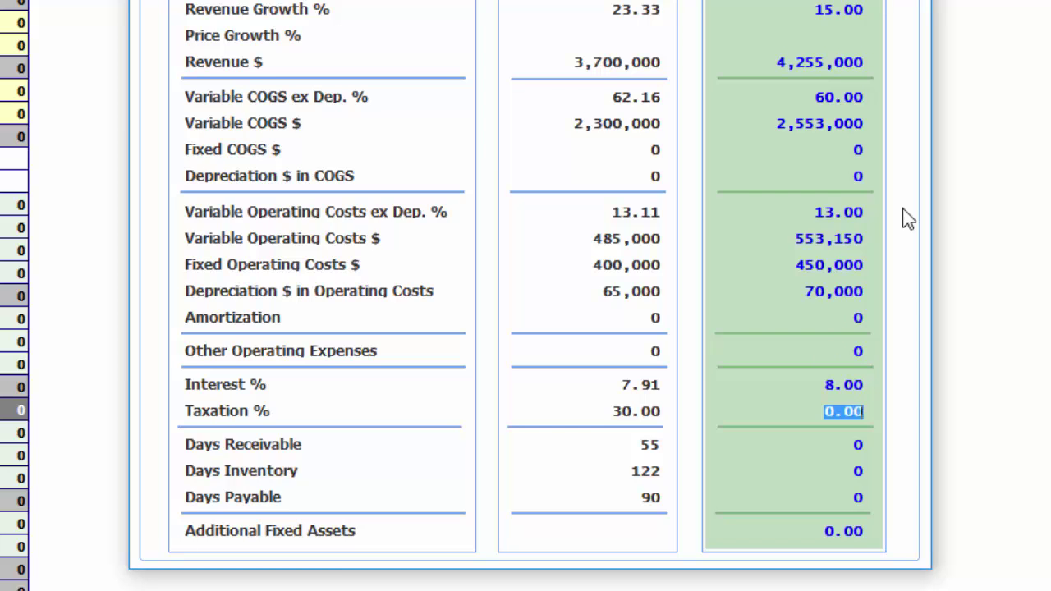
type("30")
key("Tab")
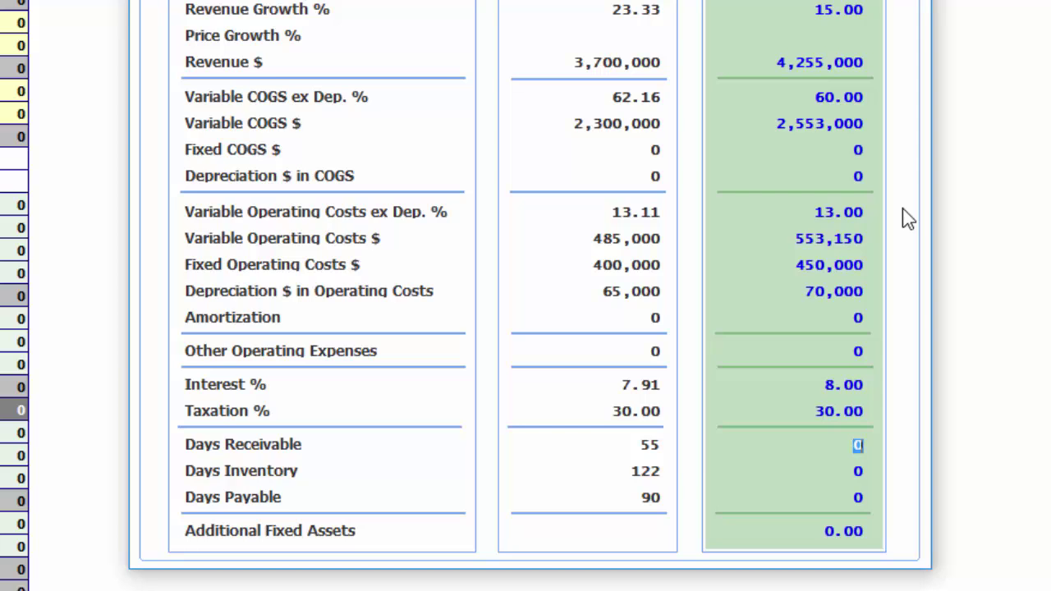
- Set days receivable 50, inventory 110, payable 70, and additional fixed assets 50,000
type("50")
key("Tab")
type("110")
key("Tab")
type("70")
key("Tab")
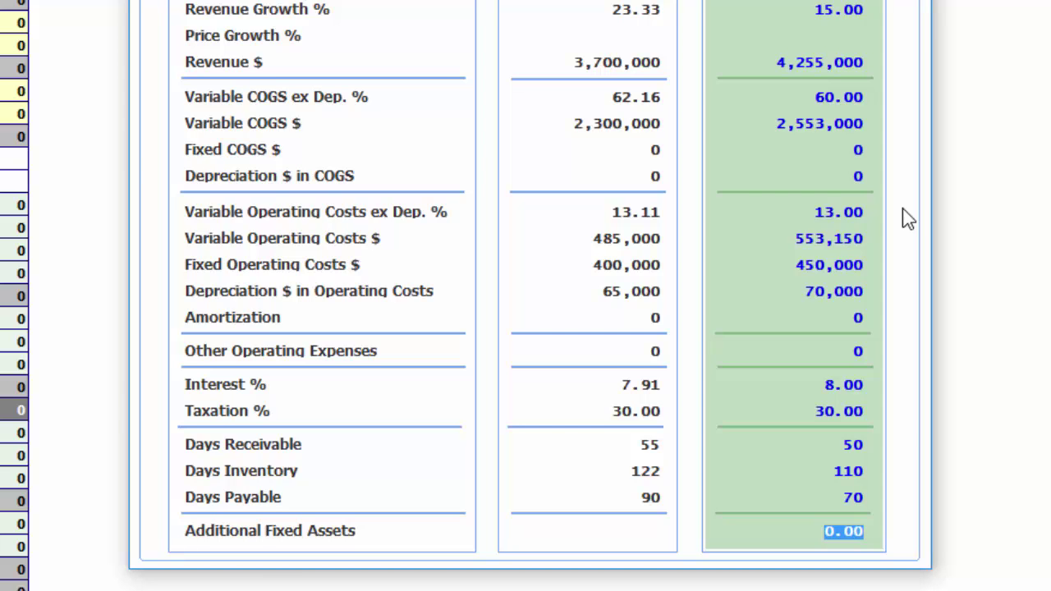
type("50000")
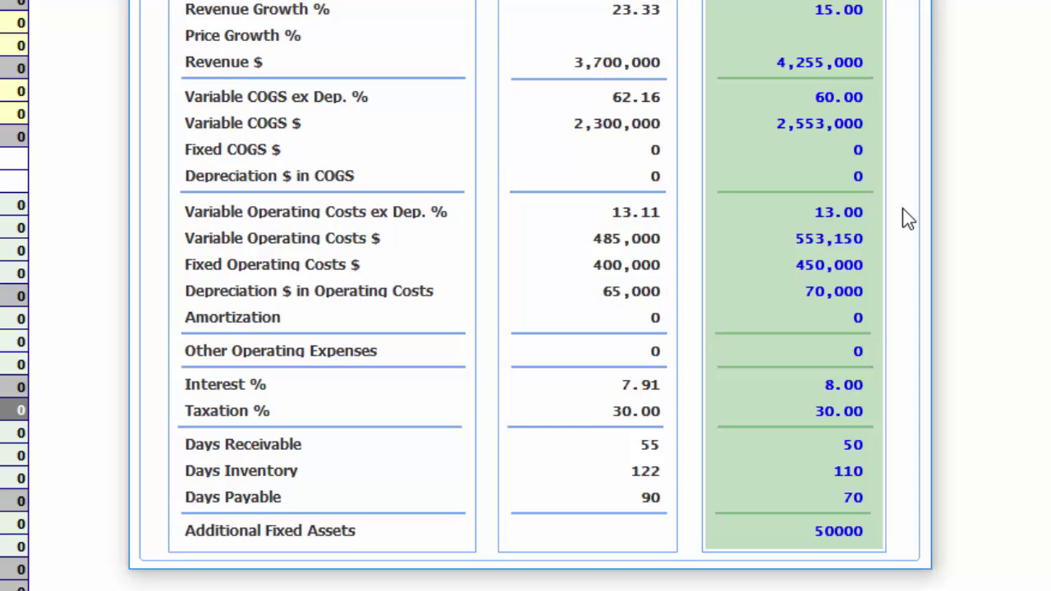
key("Tab")
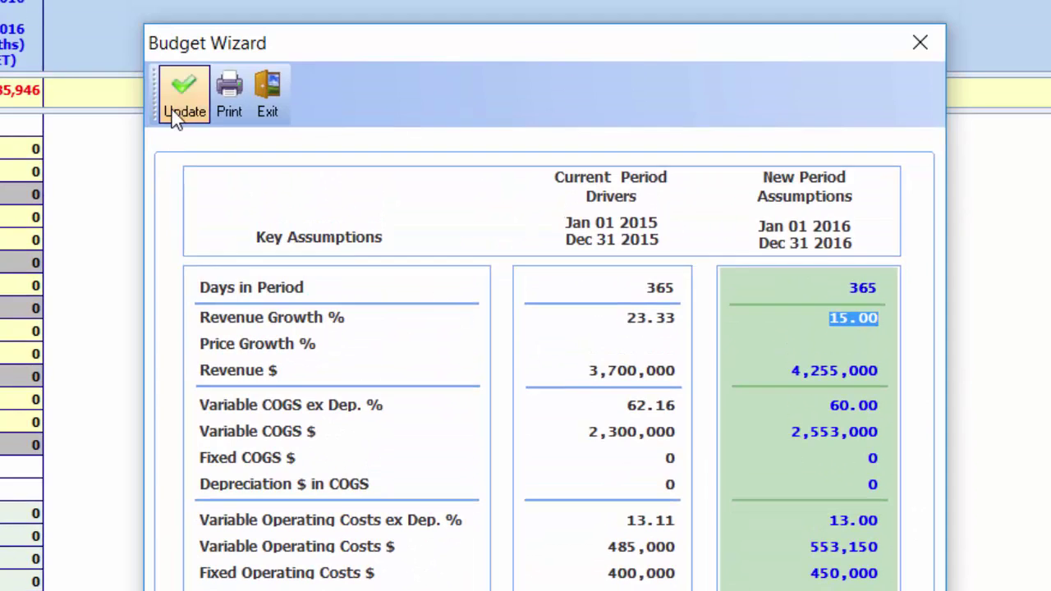
- Apply the wizard assumptions and select the Jan 01 2016 budget column, now showing revenue 4,255,000
left_click(176, 105)
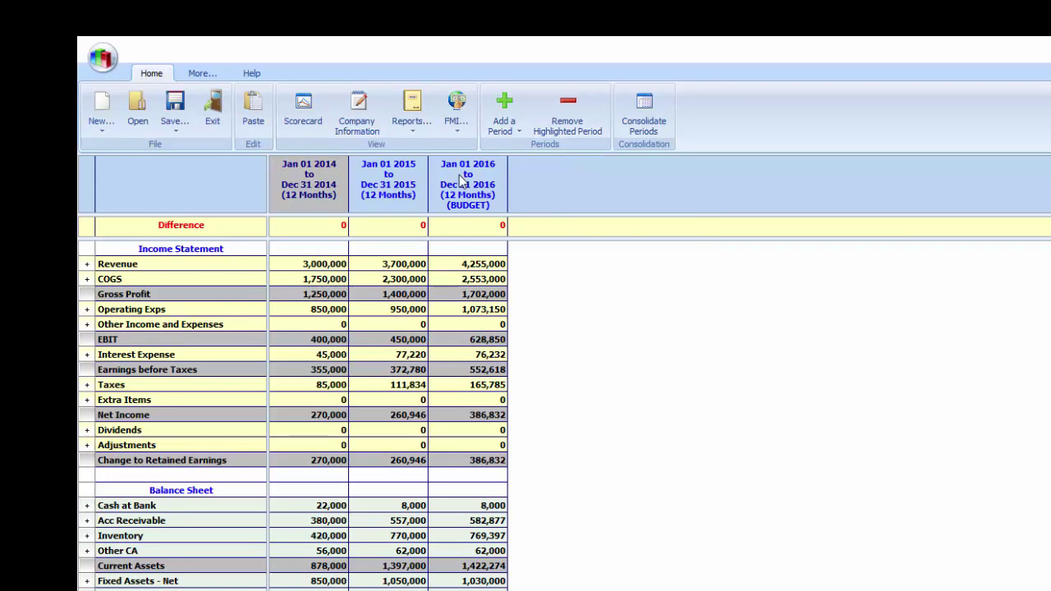
left_click(464, 172)
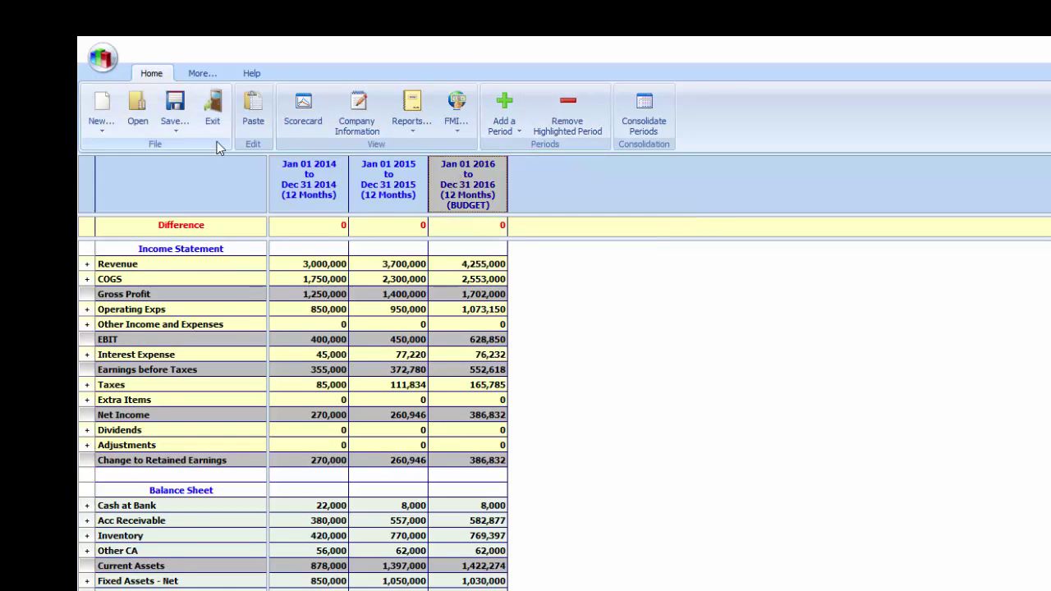
- Open the 2016 budget's scorecard and move its window right to reveal the 2016 column
left_click(297, 119)
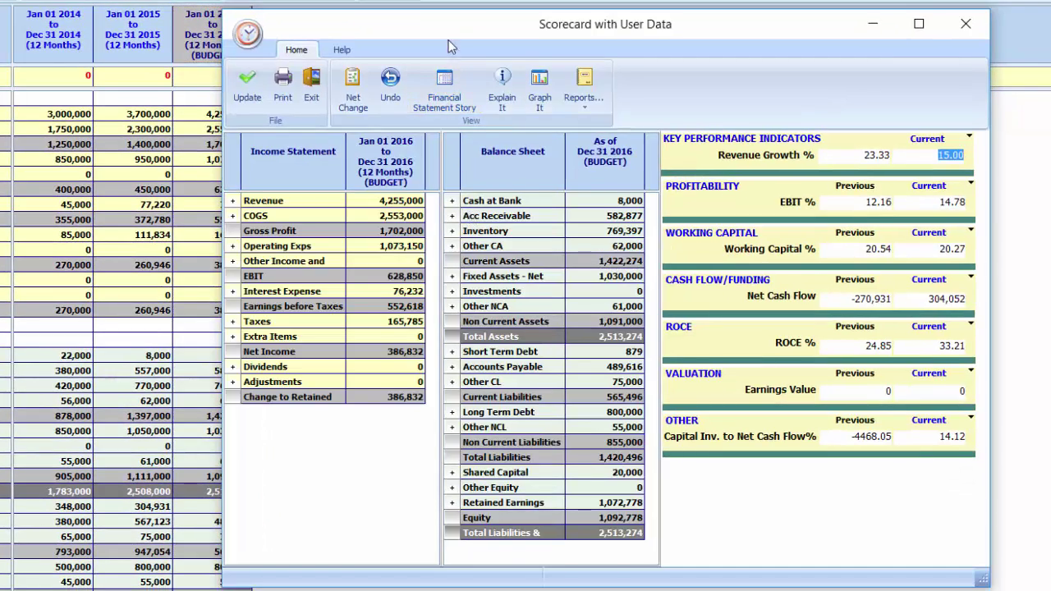
left_click_drag(444, 30, 506, 26)
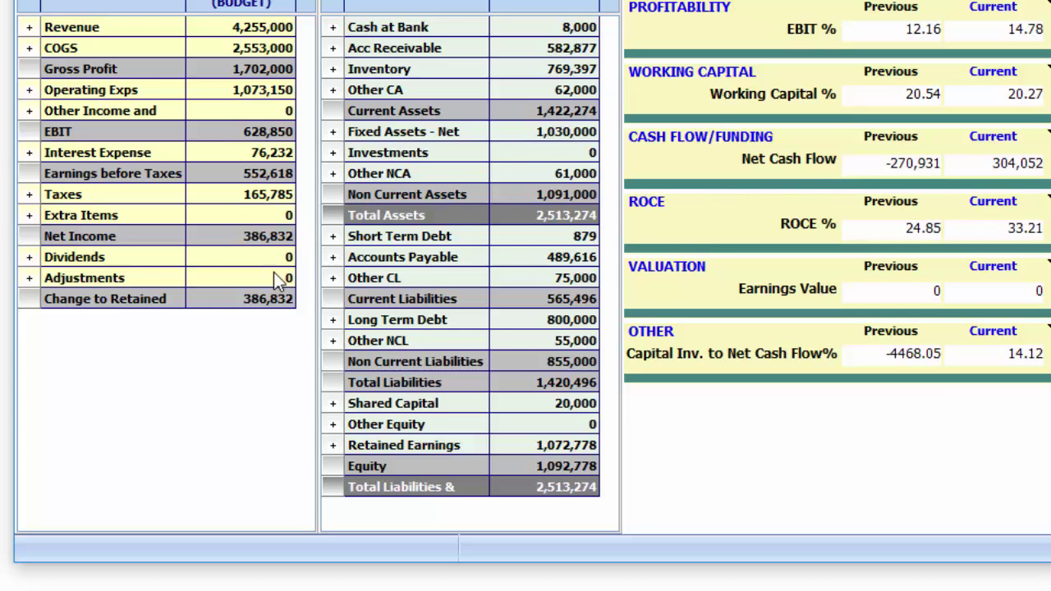
- Enter a 150000 dividend for 2016 in the scorecard and update the main sheet
left_click(231, 256)
type("150000")
key("Return")
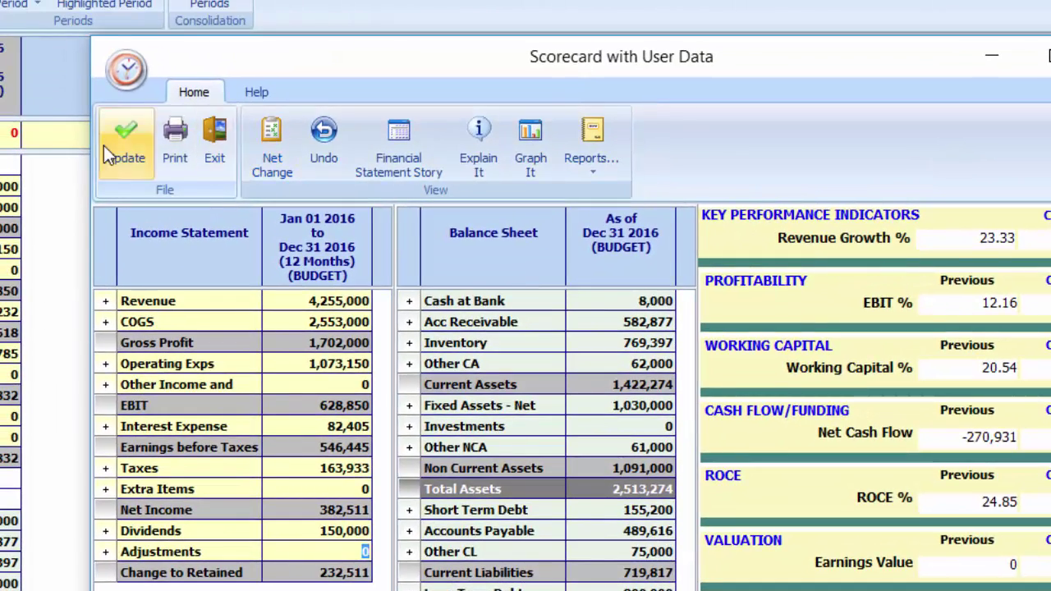
left_click(107, 145)
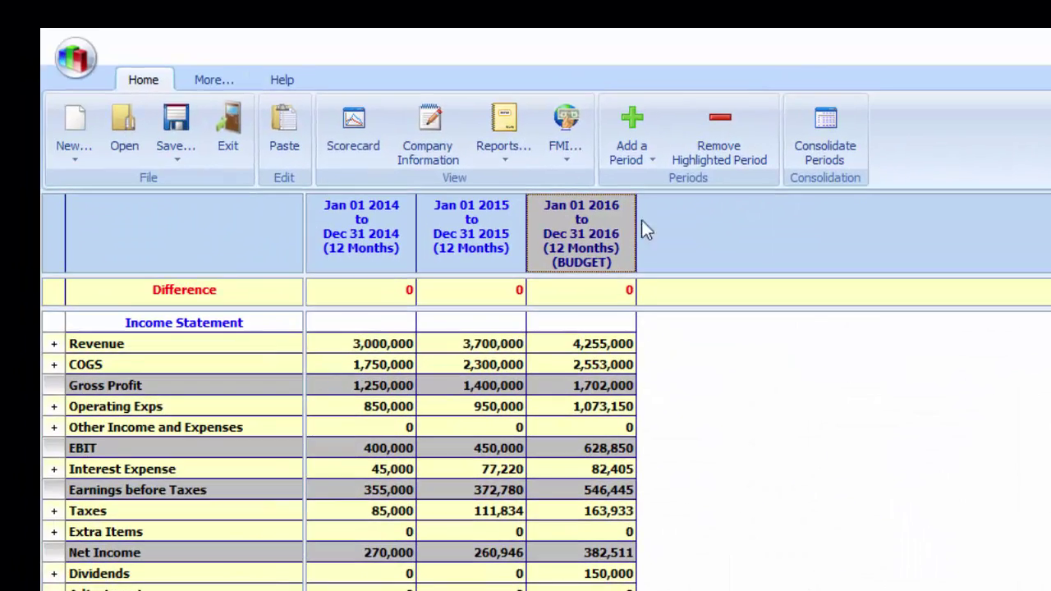
- Print-preview all financial reports for 2014–2016 via View/Print Financials
left_click(479, 150)
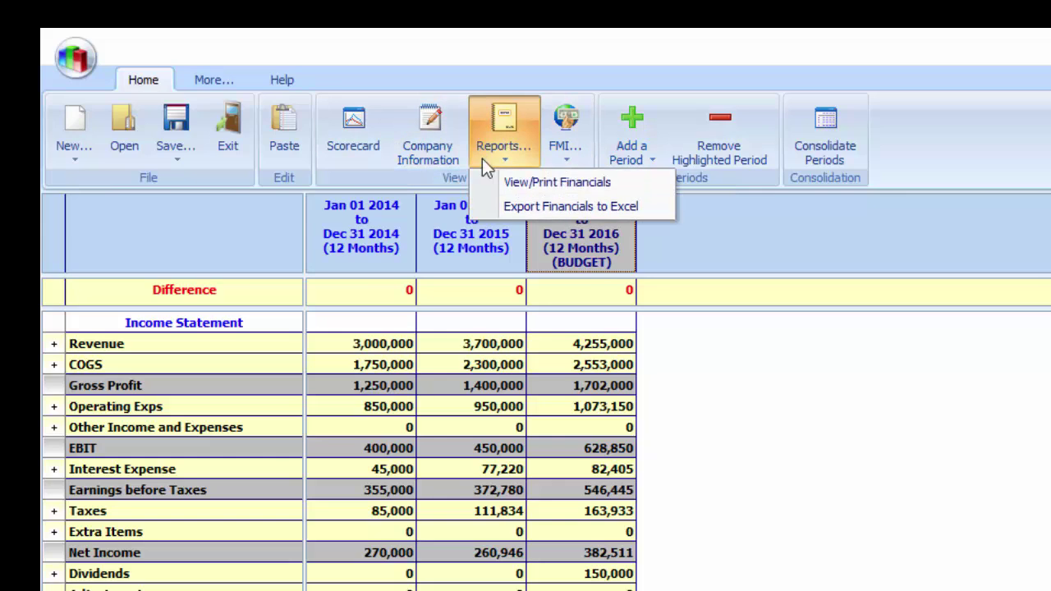
left_click(492, 188)
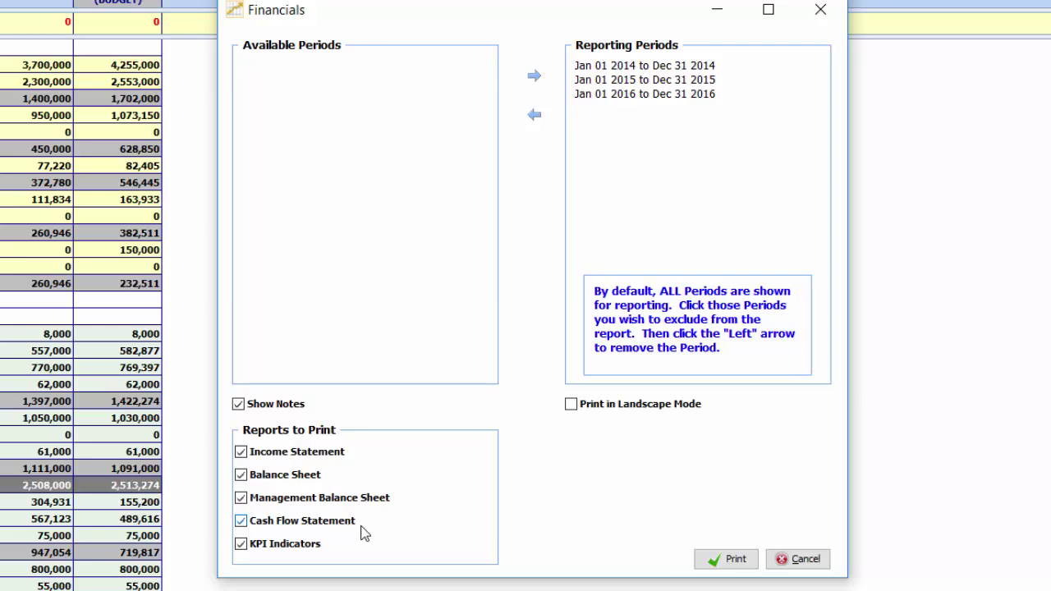
left_click(733, 562)
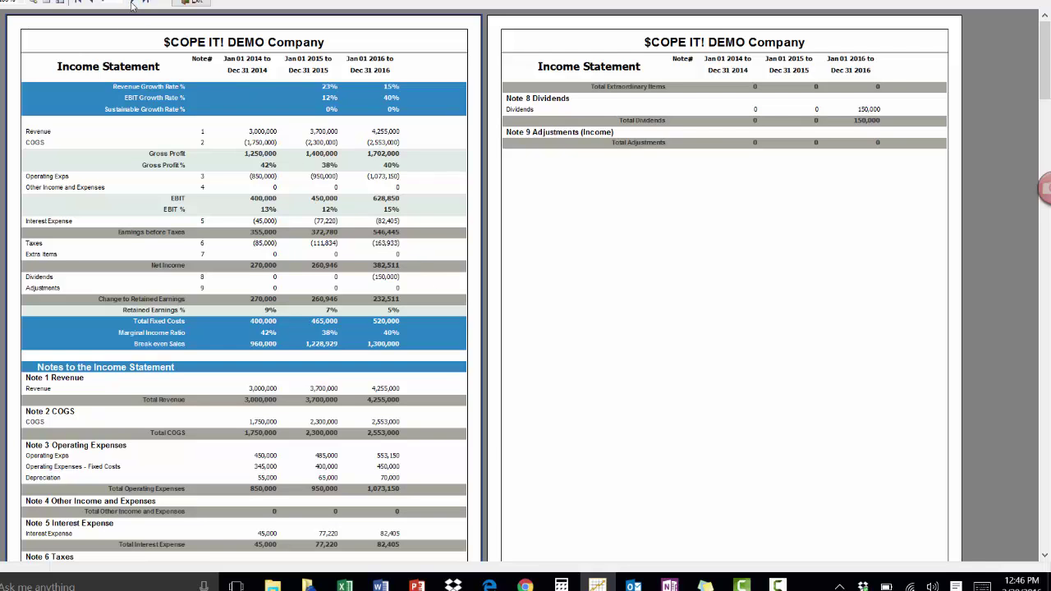
- Page past the Balance Sheet and Cash Flow pages to the Key Performance Indicators
left_click(131, 4)
left_click(131, 4)
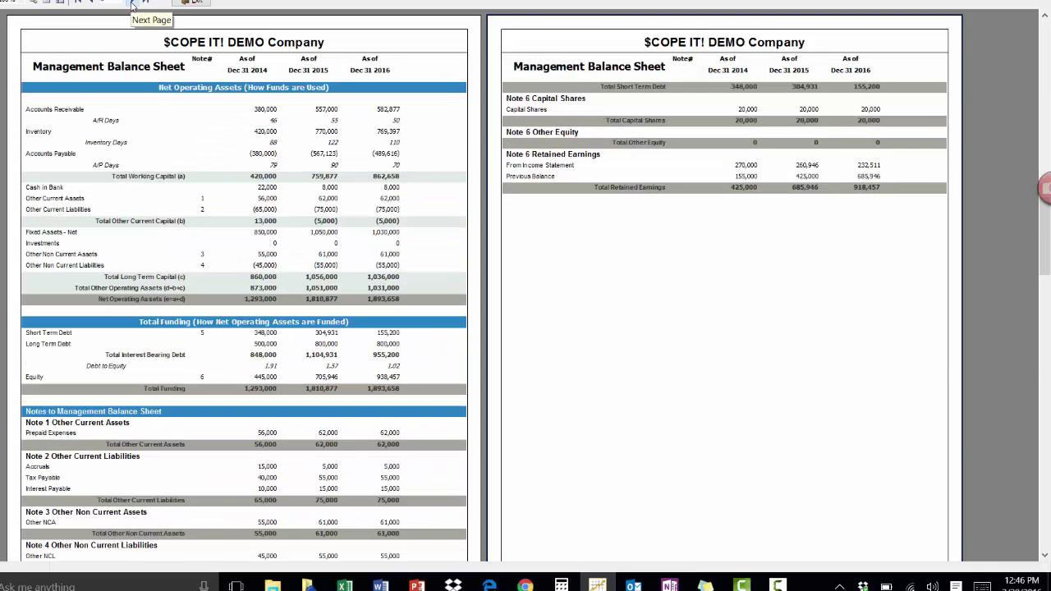
left_click(131, 4)
left_click(132, 4)
left_click(131, 5)
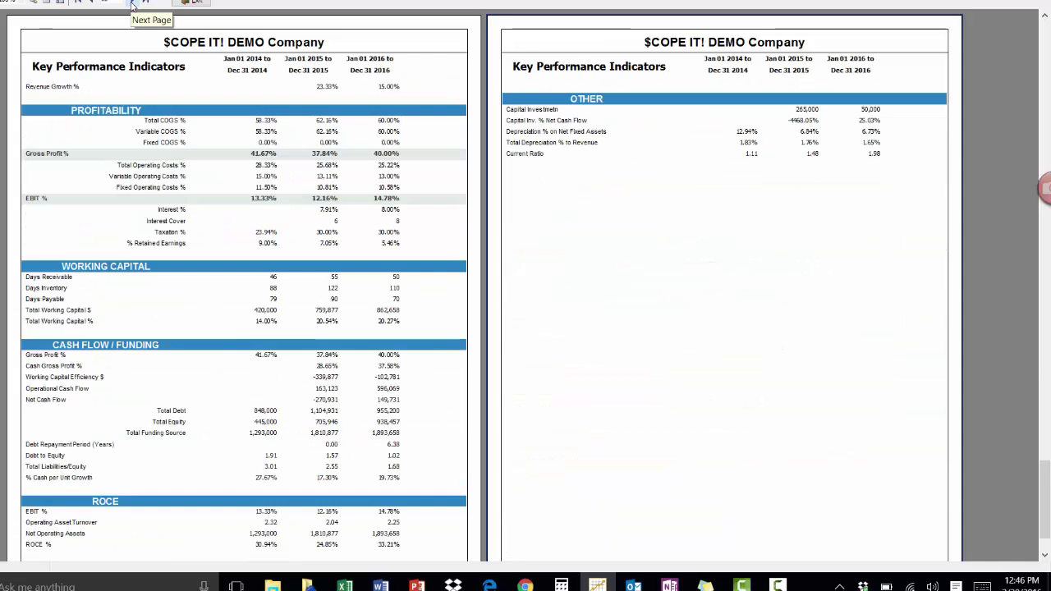